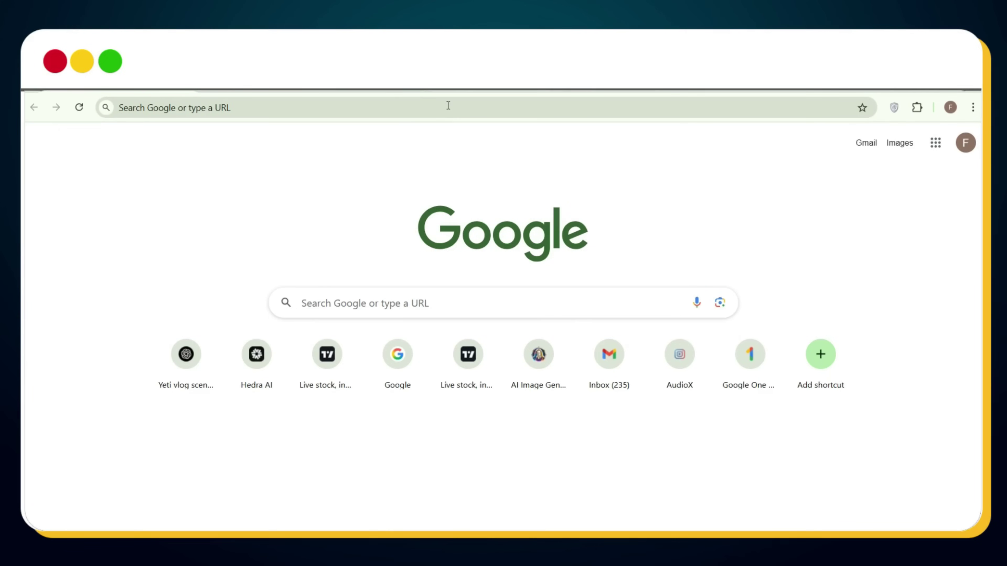
# Search the web for 'google cloud skills boost' and open the Google Cloud Skills Boost homepage
pyautogui.click(448, 106)
pyautogui.write('gogole')
pyautogui.press('BackSpace')
pyautogui.press('BackSpace')
pyautogui.press('BackSpace')
pyautogui.press('BackSpace')
pyautogui.write('ogle cl')
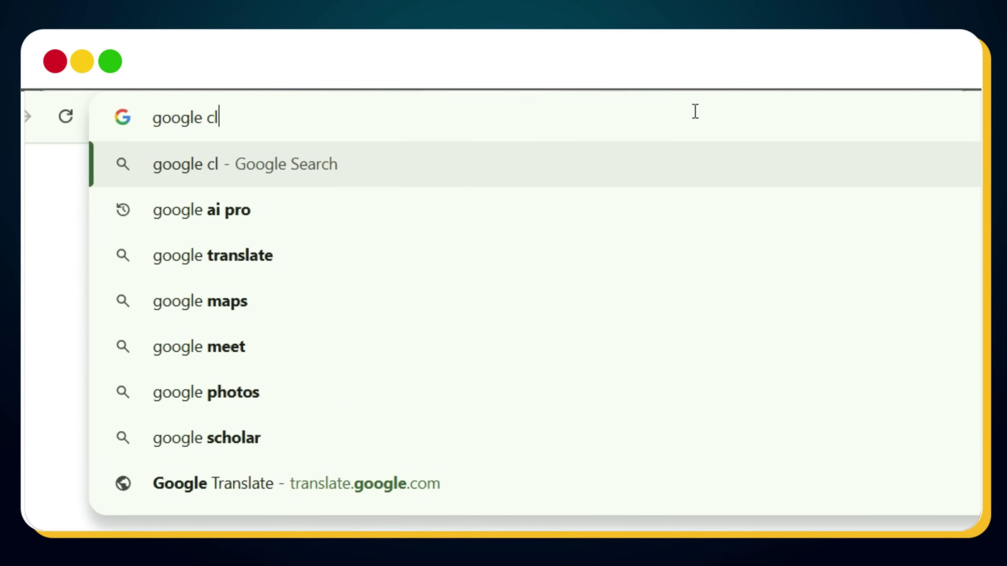
pyautogui.write('oud skills boost')
pyautogui.press('Return')
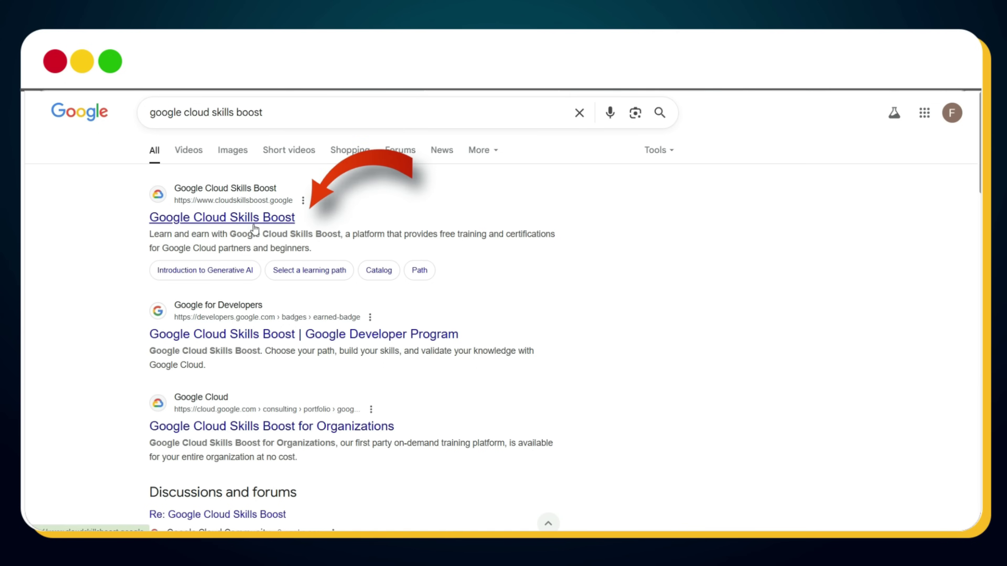
pyautogui.click(251, 224)
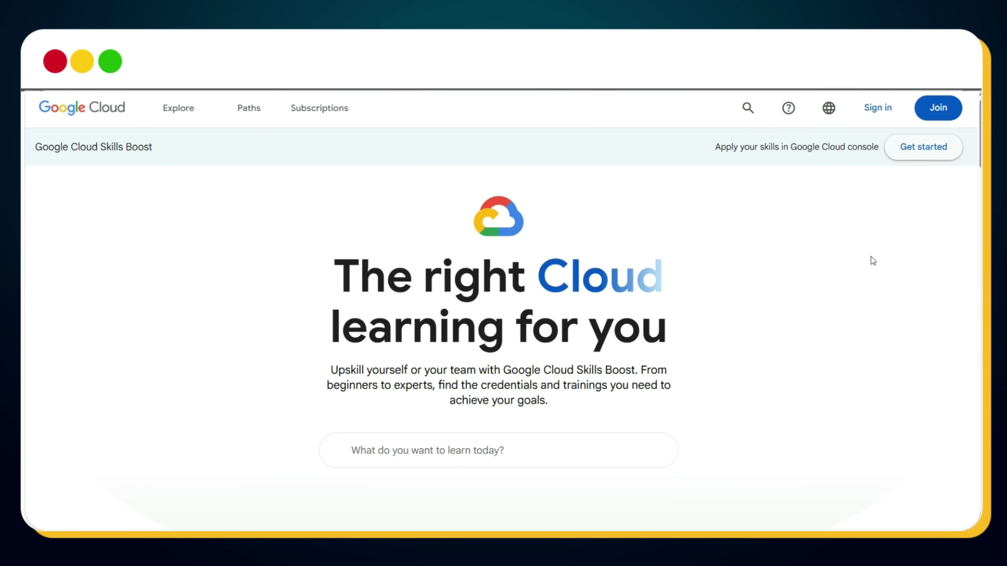
# Browse the Explore catalog and open the 'A Tour of Google Cloud Sustainability' (GSP995) lab
pyautogui.click(179, 112)
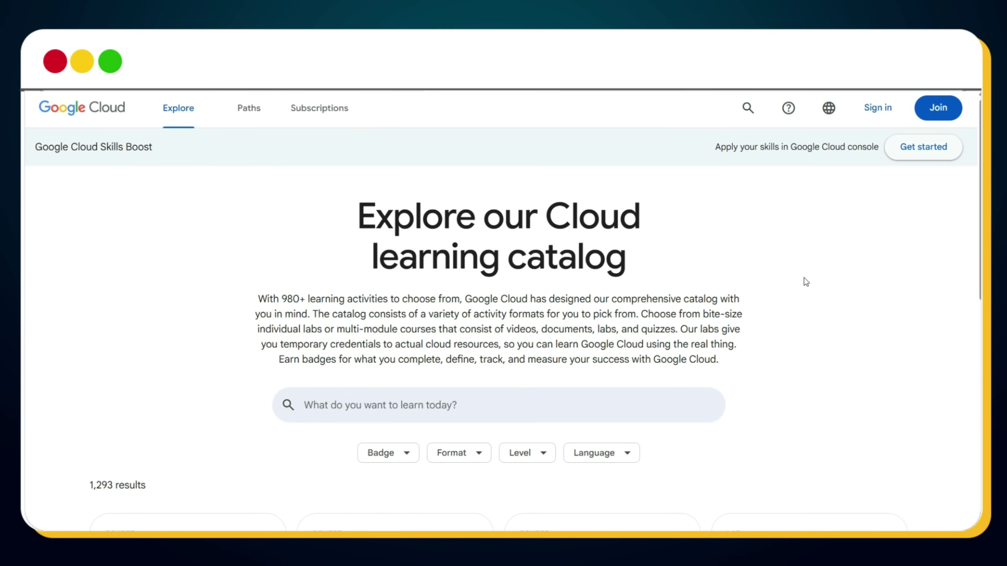
pyautogui.scroll(-6, 804, 278)
pyautogui.scroll(-5, 804, 283)
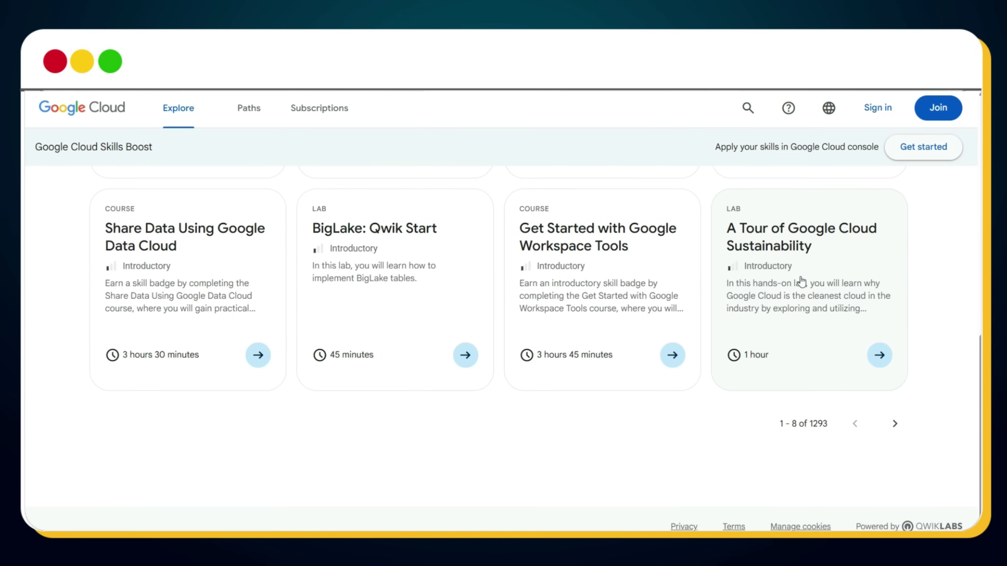
pyautogui.scroll(2, 801, 282)
pyautogui.scroll(2, 801, 281)
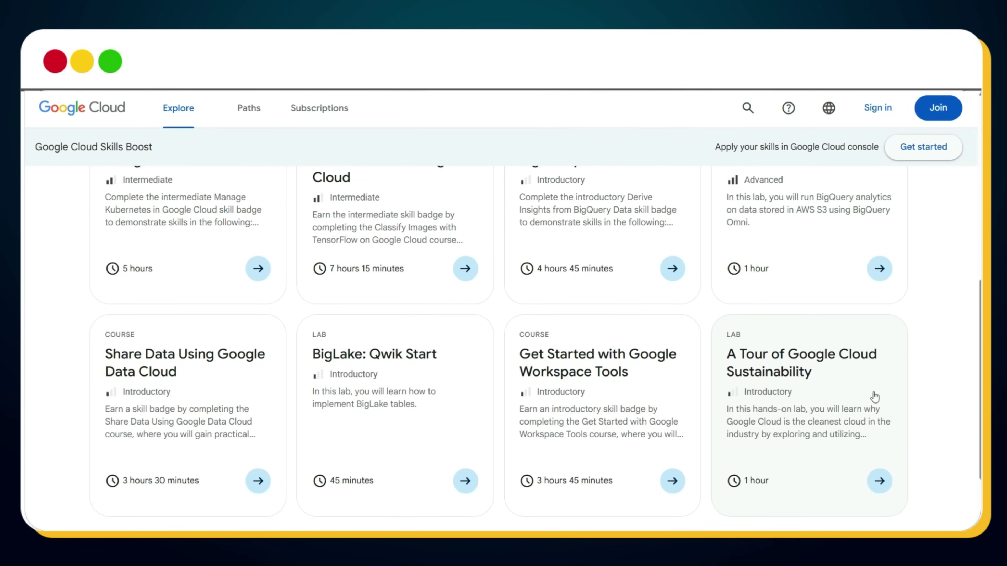
pyautogui.click(878, 491)
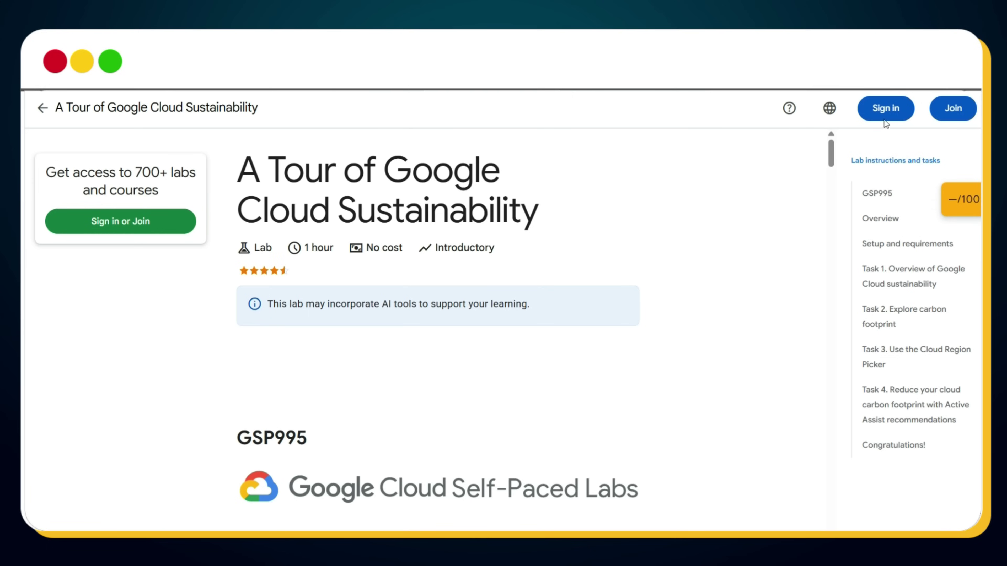
# Sign in to Skills Boost with a Google account
pyautogui.click(887, 109)
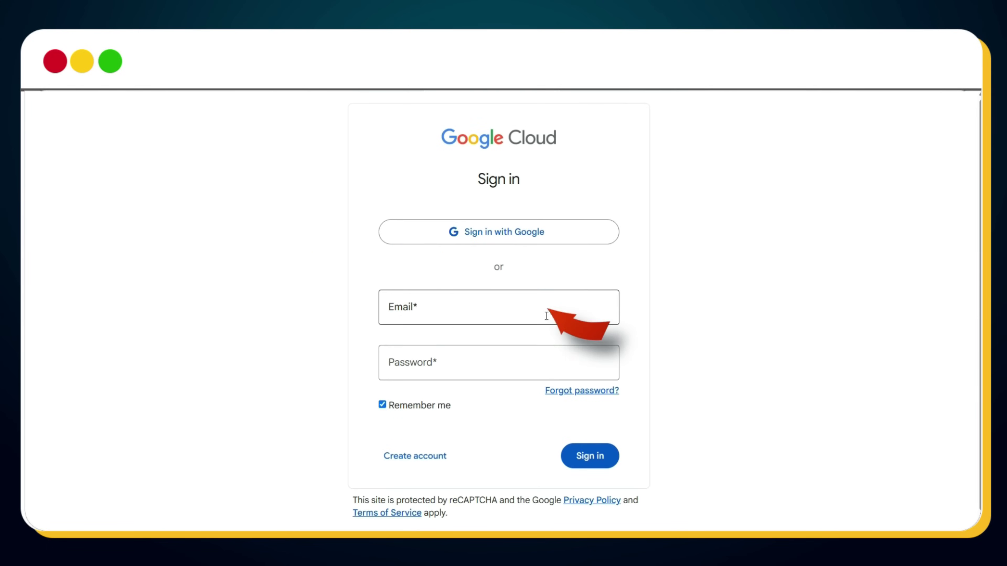
pyautogui.click(528, 229)
pyautogui.click(610, 272)
pyautogui.click(773, 389)
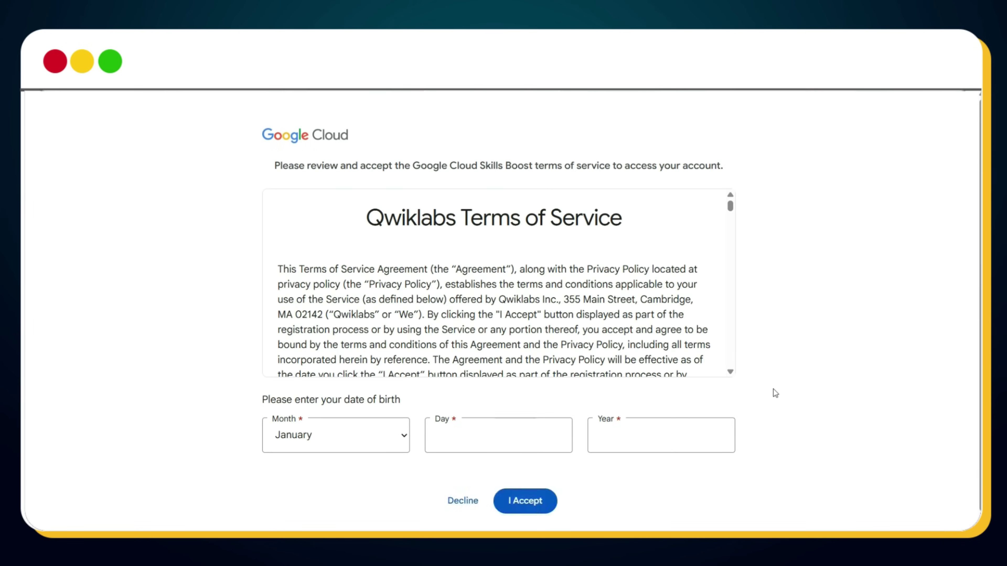
# Enter the date of birth and pass the 'I'm not a robot' check to accept the terms
pyautogui.scroll(-2, 755, 361)
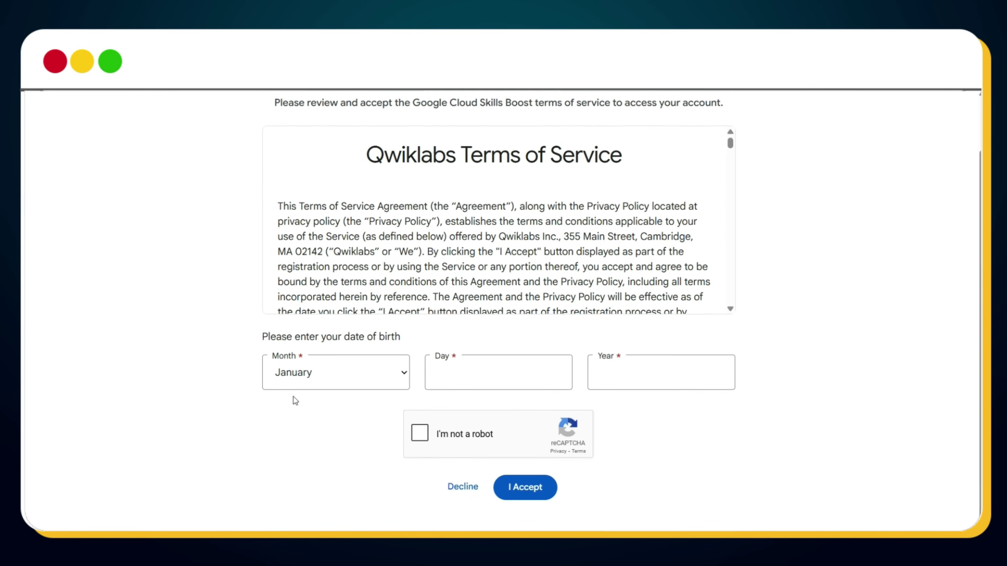
pyautogui.click(457, 374)
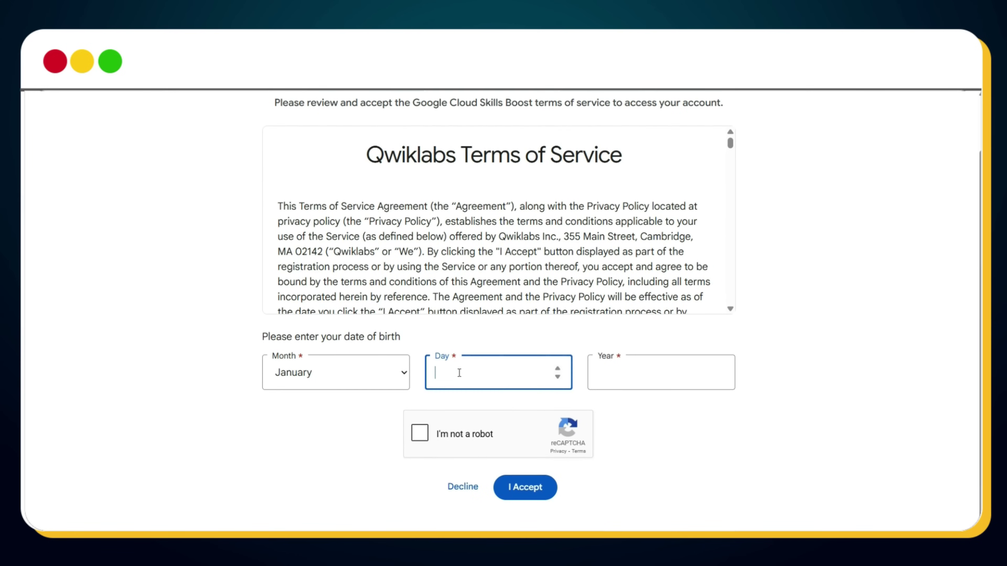
pyautogui.press('Tab')
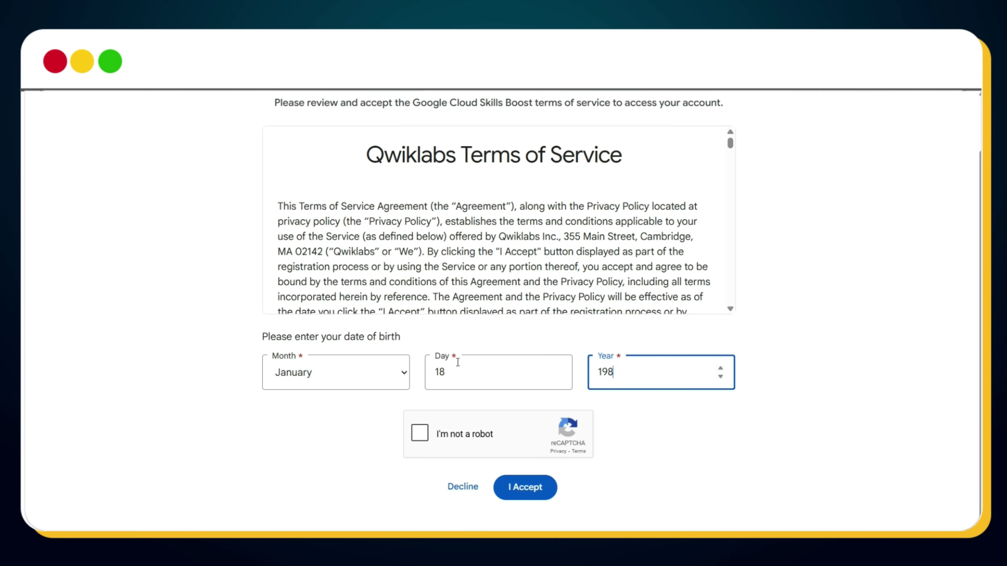
pyautogui.click(658, 445)
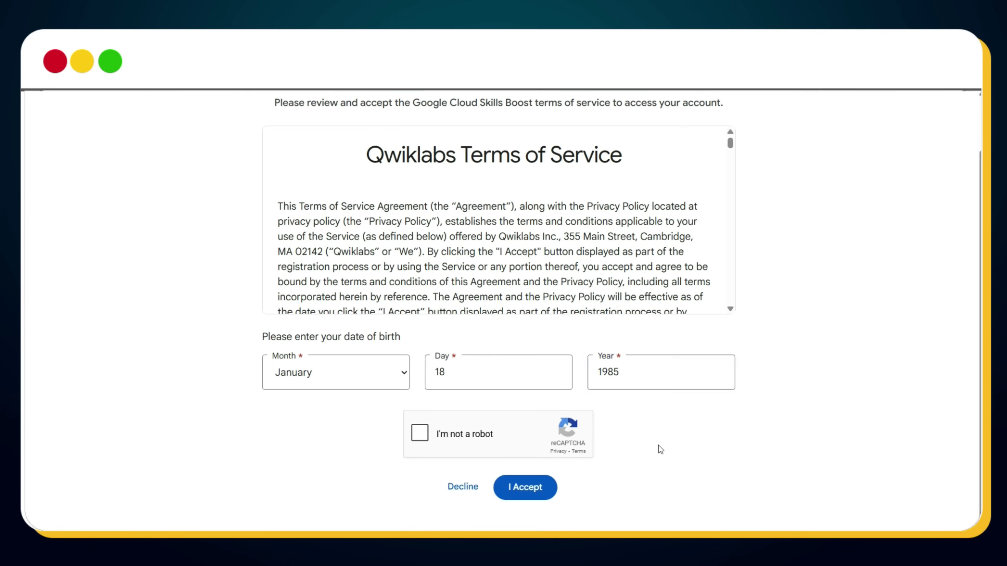
pyautogui.click(419, 432)
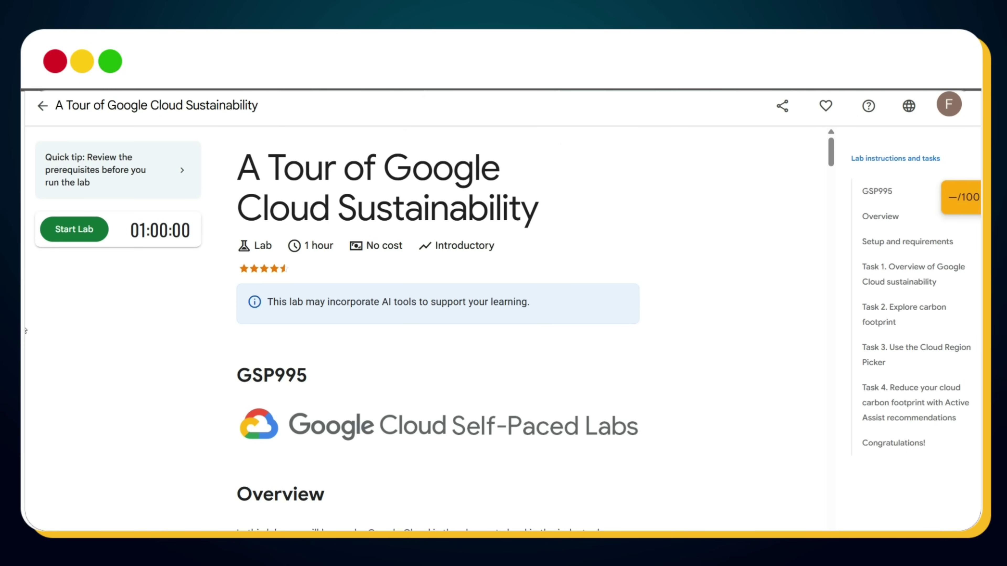
# Start the lab past the reCAPTCHA and open the Google Cloud console link in an incognito window
pyautogui.click(75, 229)
pyautogui.click(52, 269)
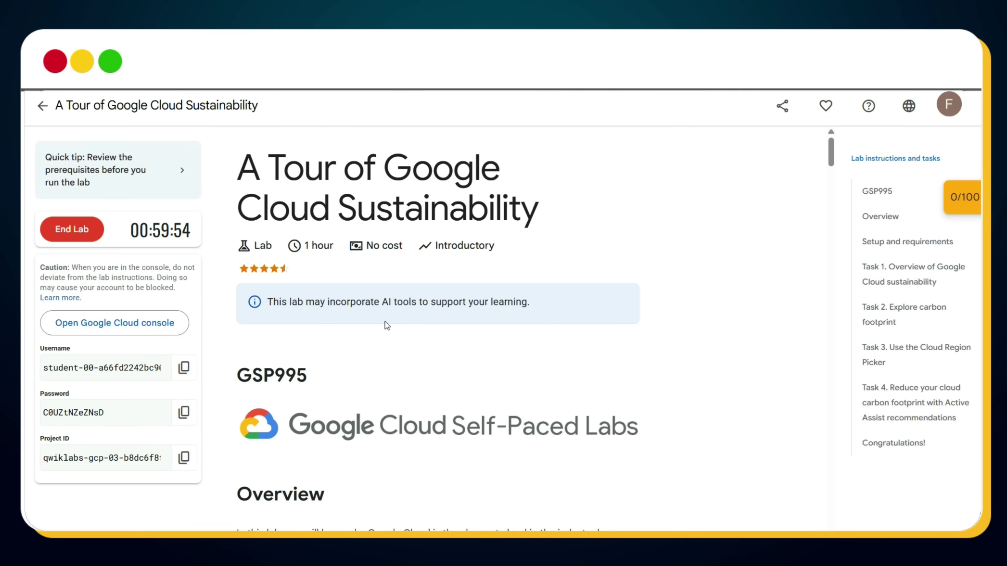
pyautogui.rightClick(142, 325)
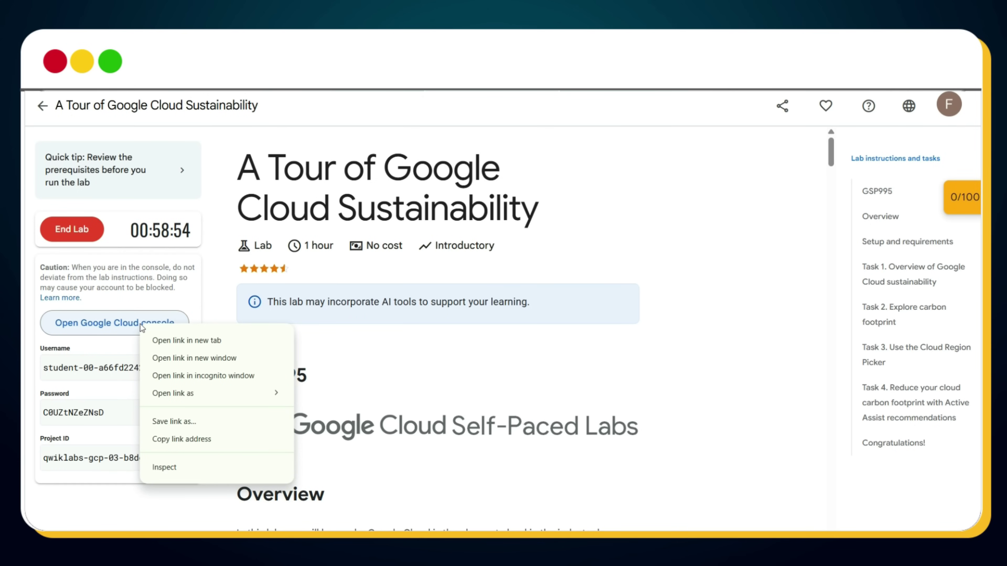
pyautogui.rightClick(183, 314)
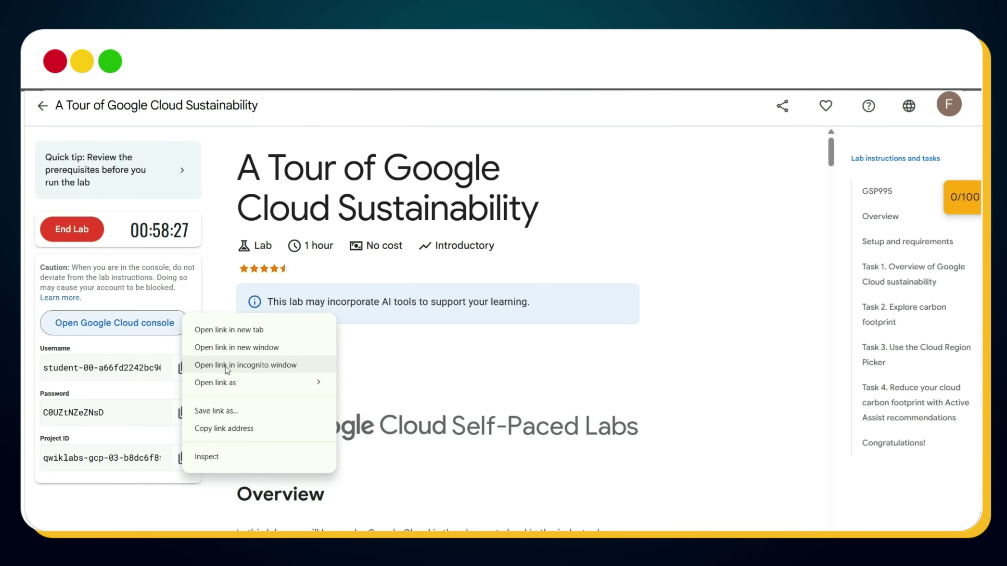
pyautogui.click(225, 365)
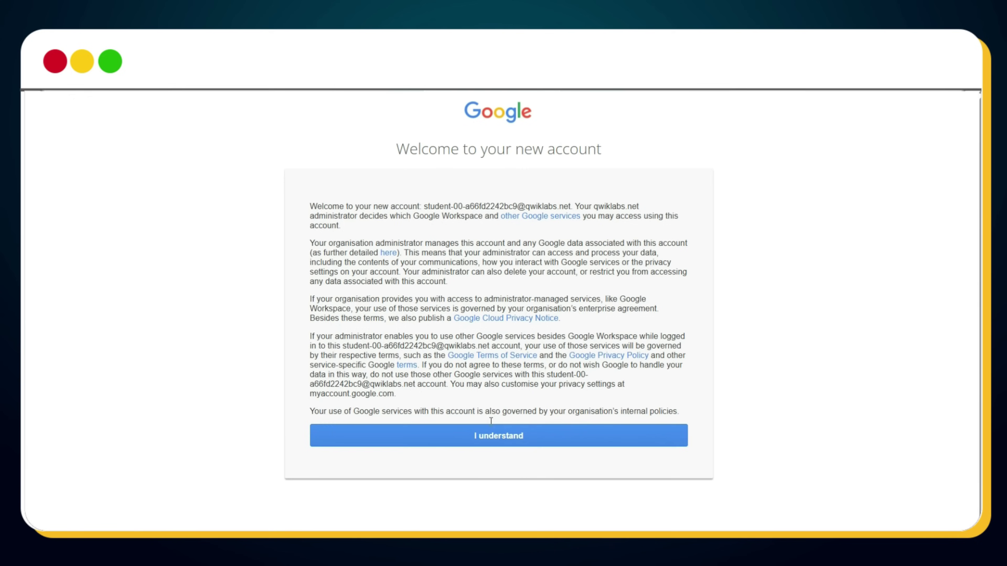
# Acknowledge the new lab account notice and agree to the Cloud terms of service
pyautogui.click(501, 438)
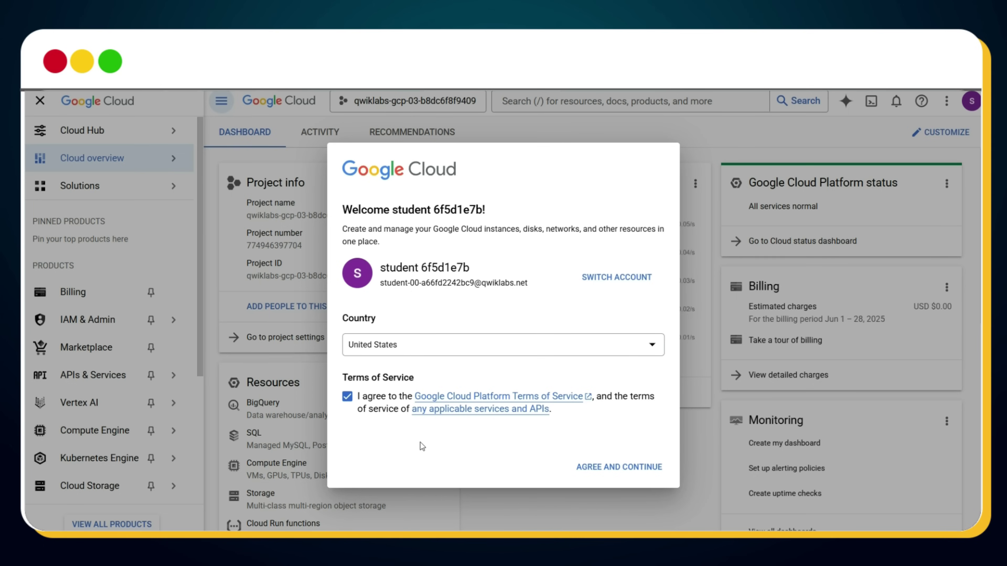
pyautogui.click(598, 467)
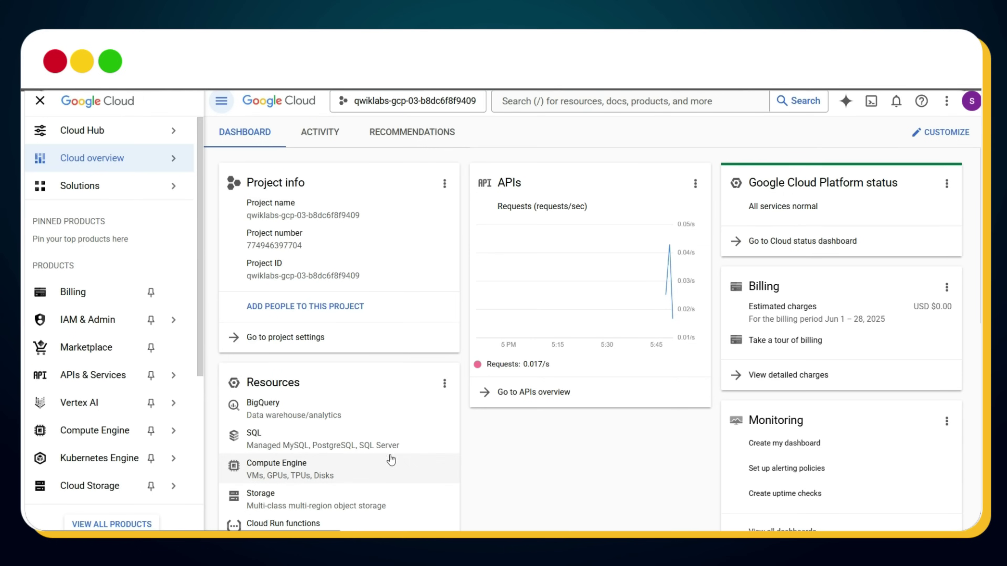
pyautogui.moveTo(92, 404)
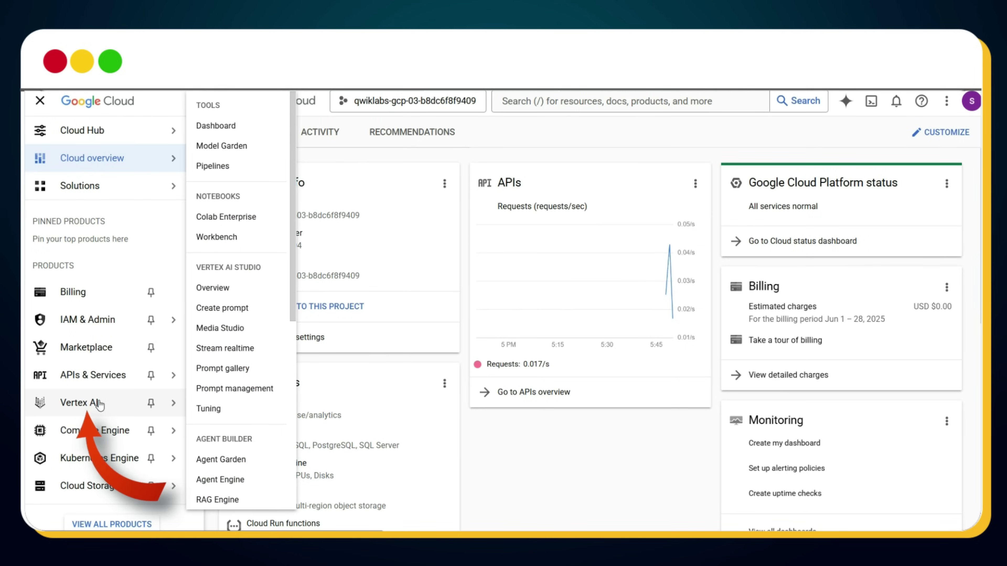
# Open Vertex AI Media Studio's Veo video generation and agree to enable the required APIs
pyautogui.click(236, 335)
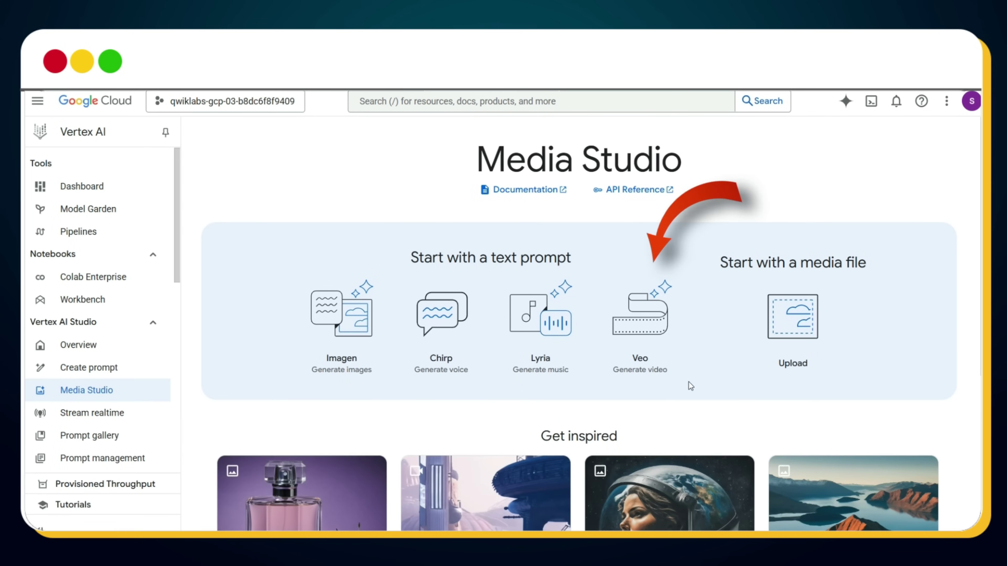
pyautogui.click(638, 324)
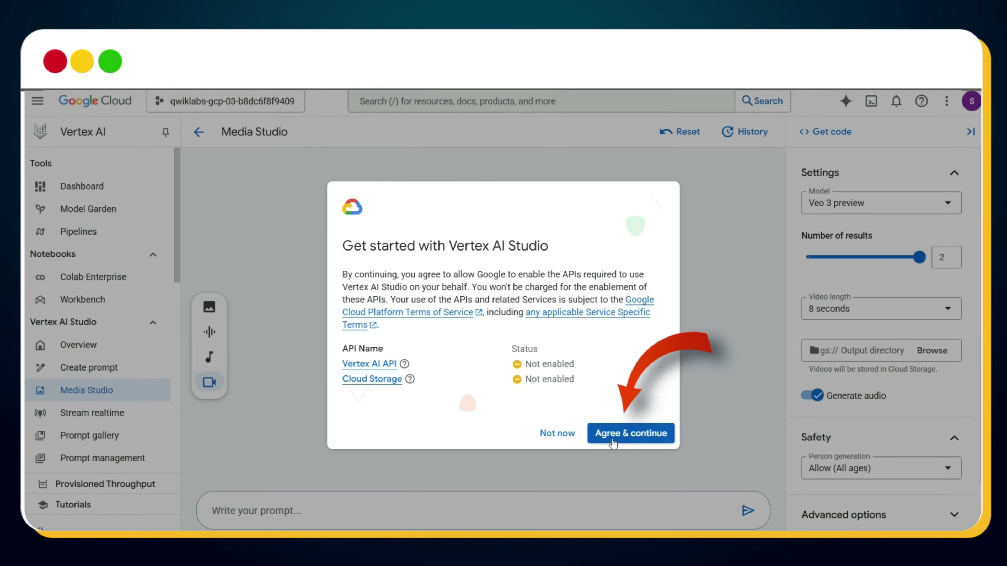
pyautogui.click(613, 440)
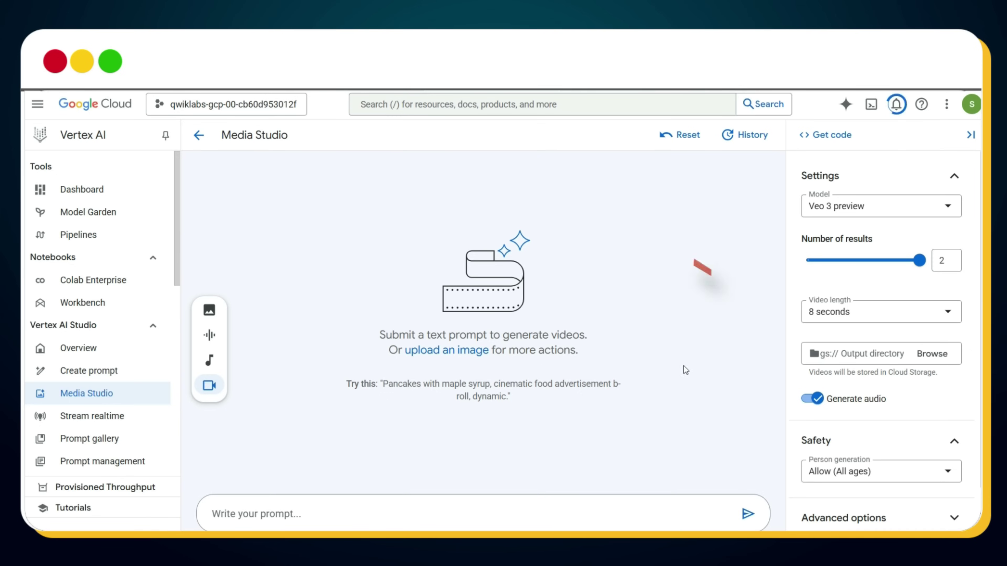
# Keep Veo 3 preview as the model and set the number of results to 1
pyautogui.click(879, 211)
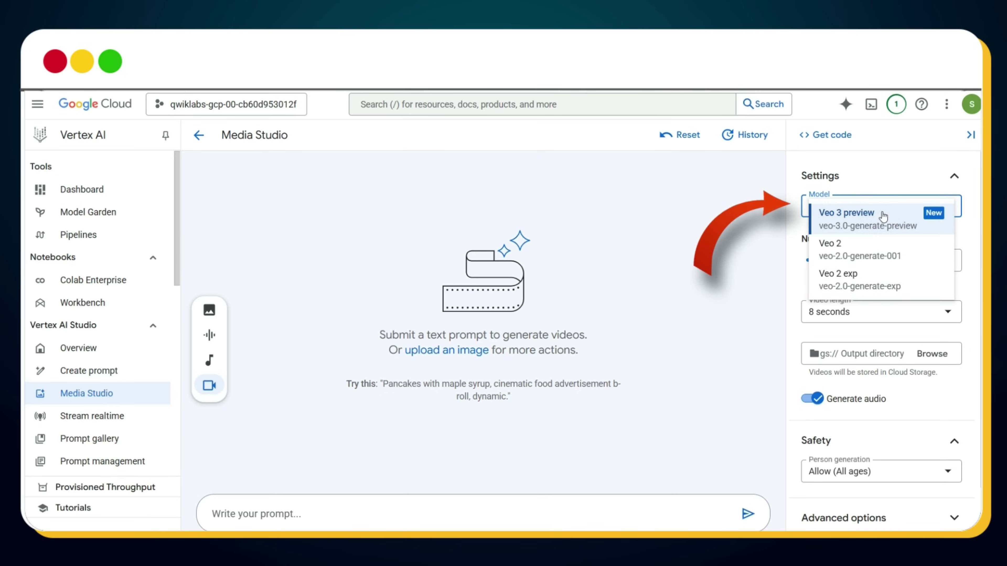
pyautogui.click(865, 226)
pyautogui.moveTo(919, 265)
pyautogui.moveTo(887, 267); pyautogui.dragTo(810, 266)
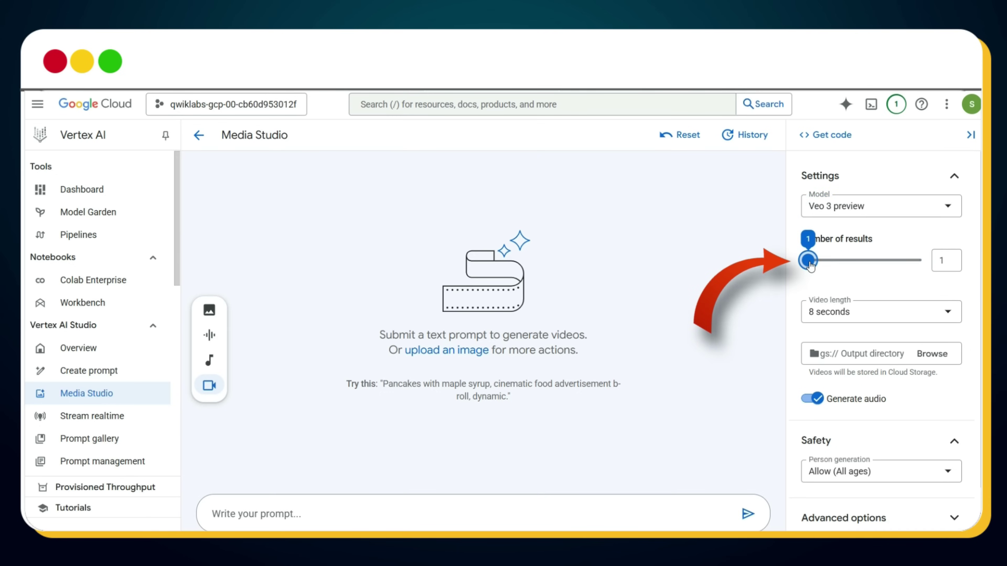
pyautogui.press('Tab')
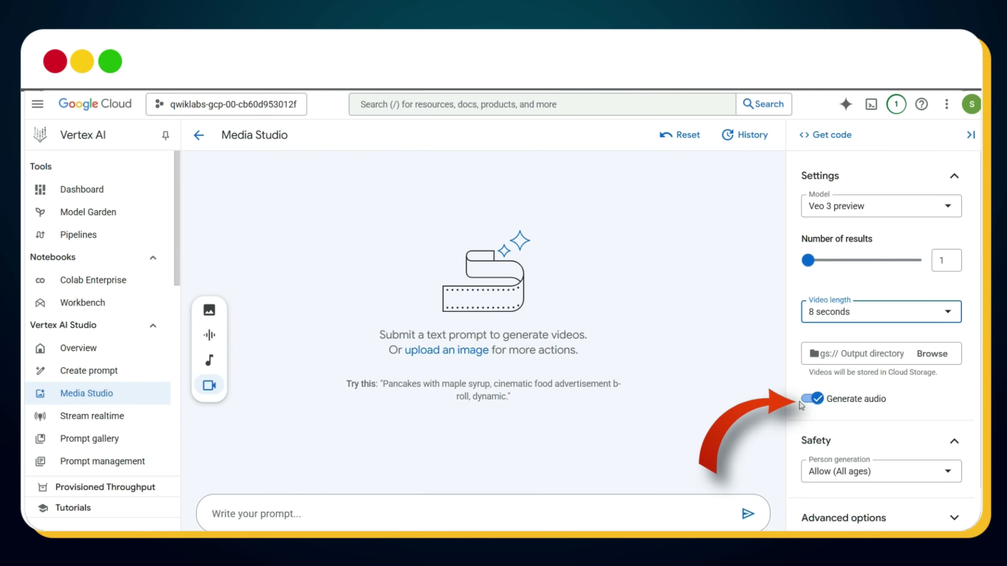
# Paste the close-up prompt of a laughing bride in a red and gold lehenga and generate
pyautogui.click(403, 497)
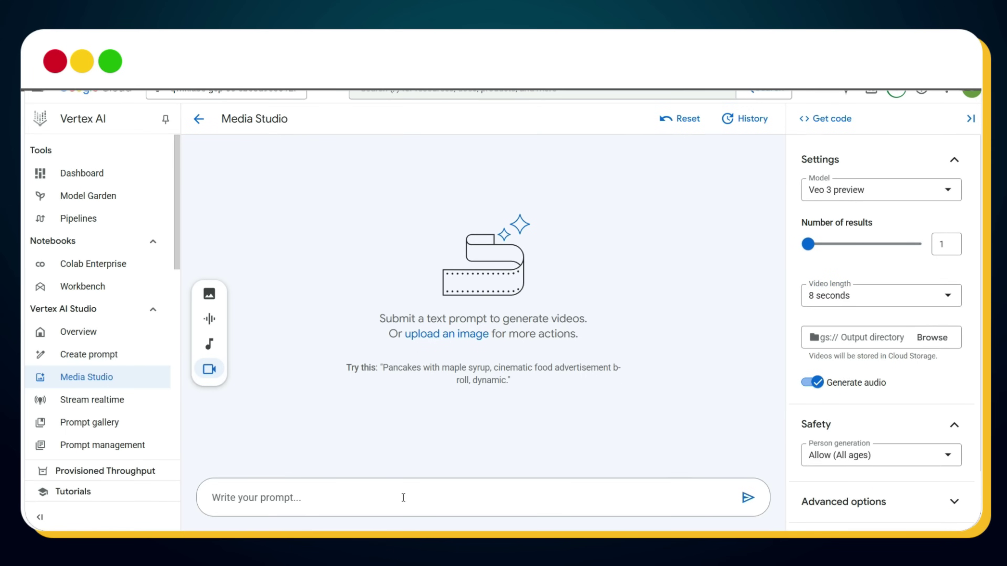
pyautogui.click(368, 503)
pyautogui.hotkey('ctrl', 'v')
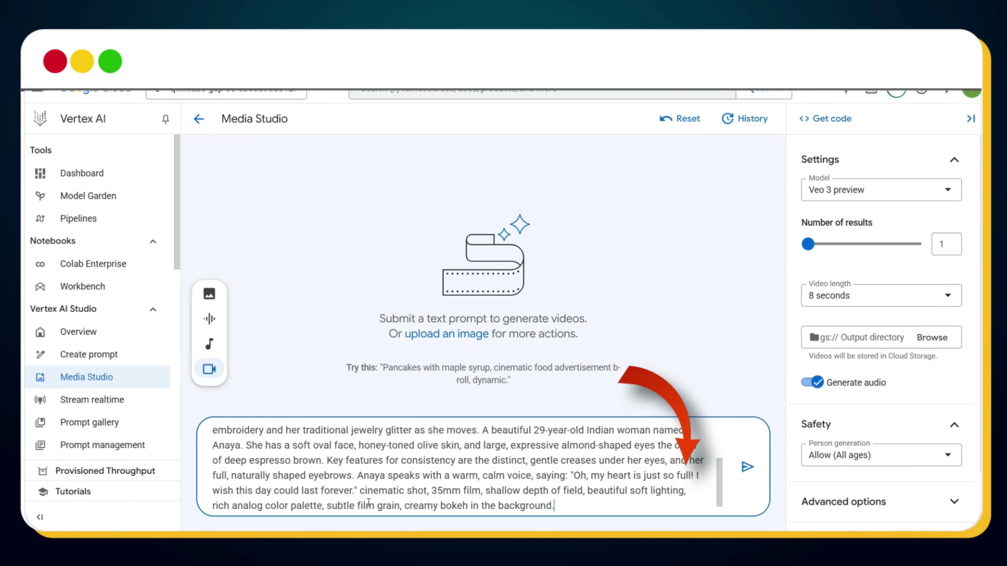
pyautogui.click(750, 472)
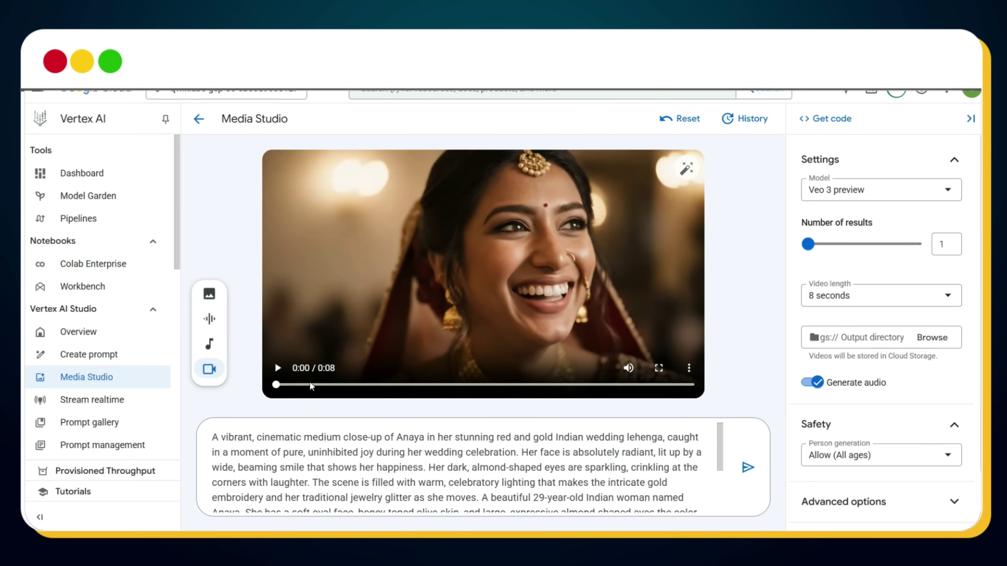
# Play the wedding video, then replace the prompt with the airplane window selfie prompt and generate
pyautogui.click(279, 369)
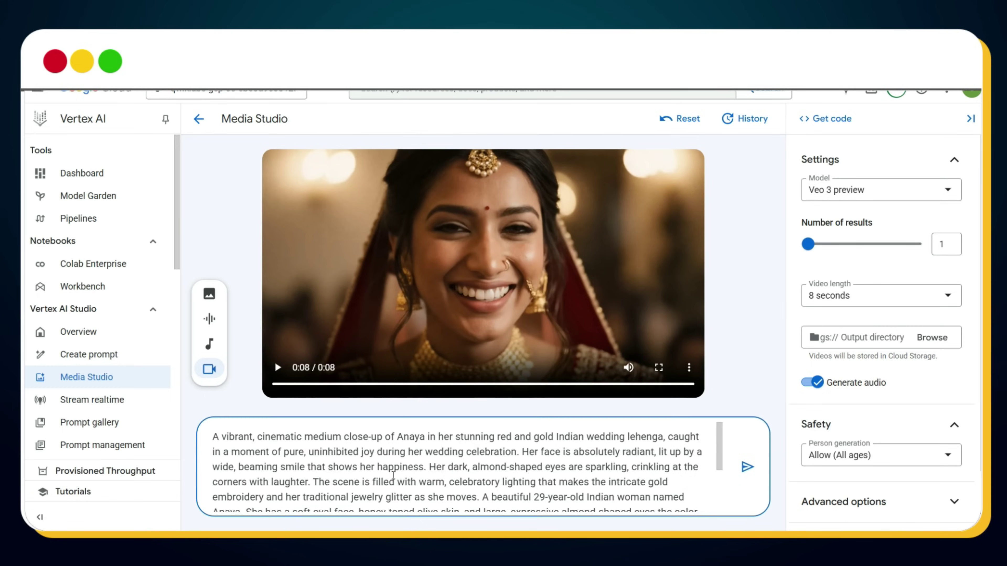
pyautogui.hotkey('ctrl', 'a')
pyautogui.press('BackSpace')
pyautogui.hotkey('ctrl', 'v')
pyautogui.click(747, 466)
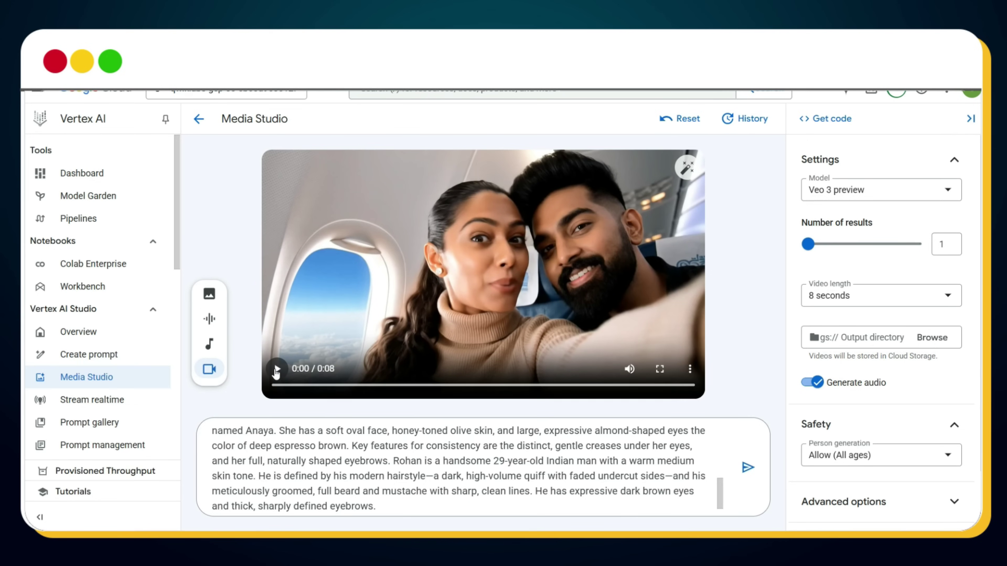
# Play the airplane selfie video and download it as the MP4 'download (1)'
pyautogui.click(277, 370)
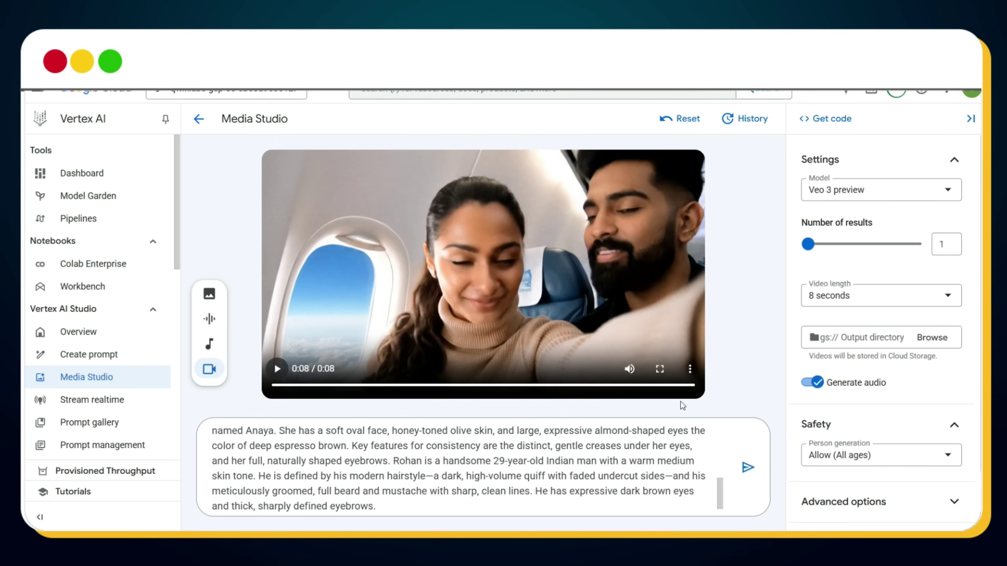
pyautogui.click(690, 370)
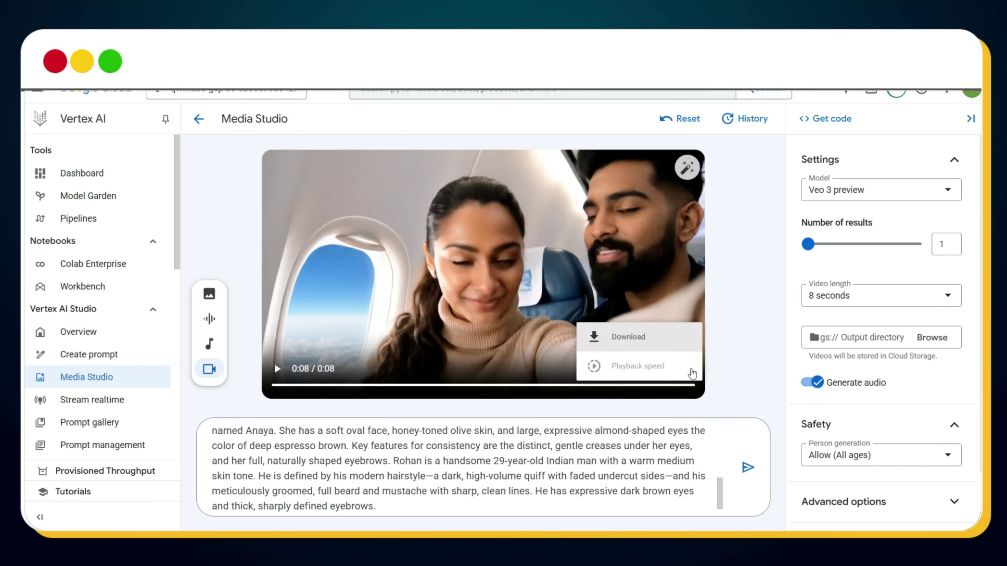
pyautogui.click(662, 341)
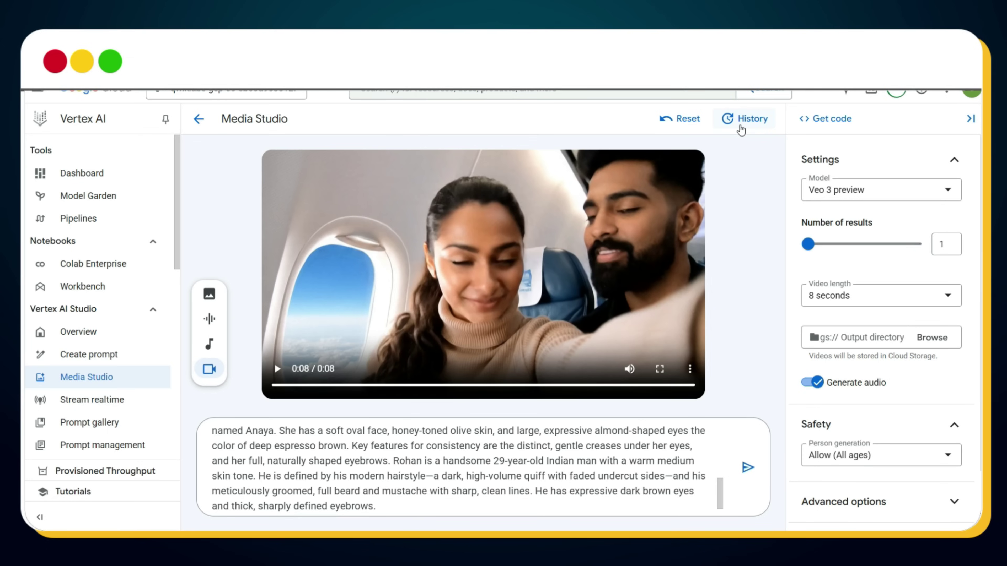
# Download the wedding video from the History list, then go back to the video prompt page
pyautogui.click(741, 130)
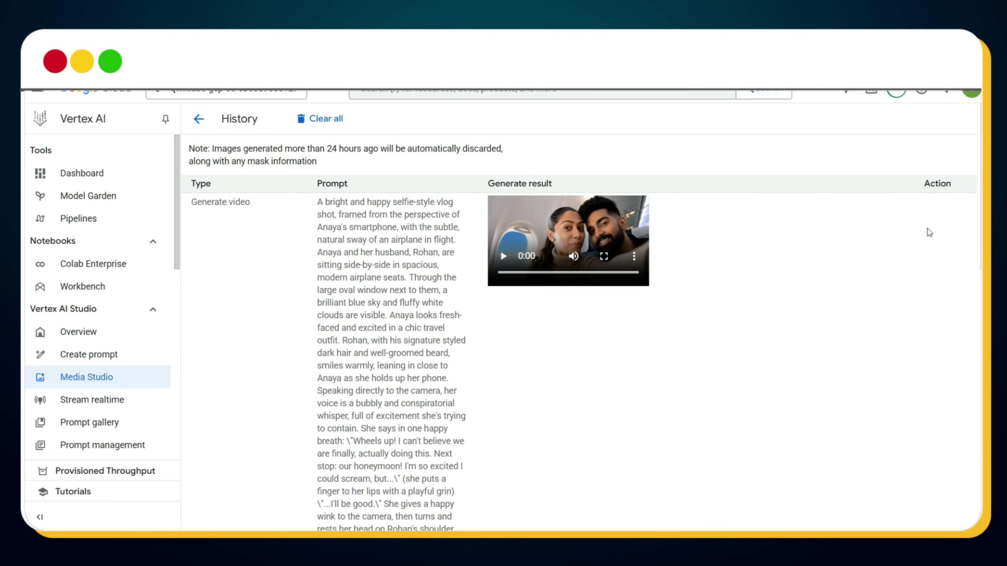
pyautogui.scroll(-10, 943, 369)
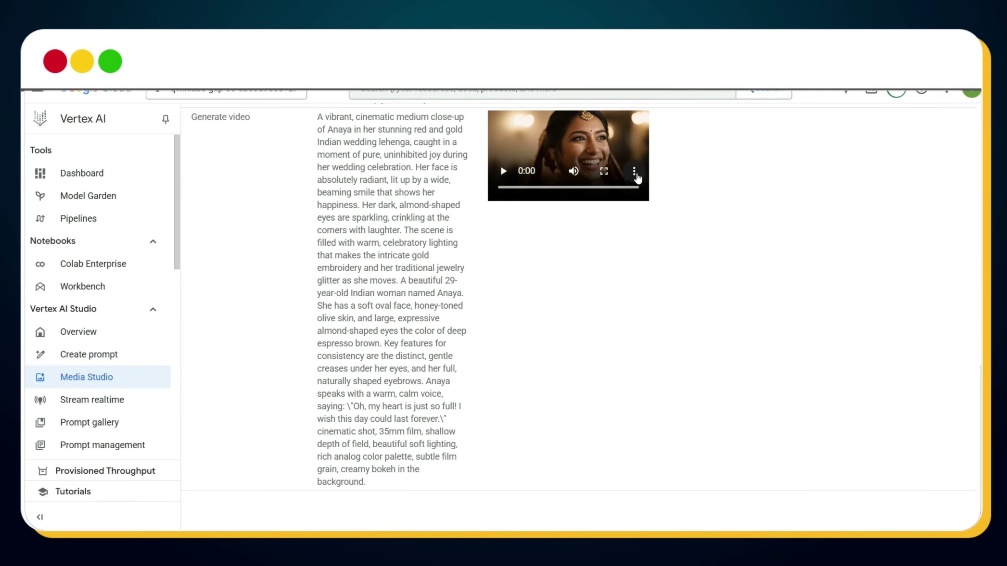
pyautogui.click(634, 172)
pyautogui.click(595, 138)
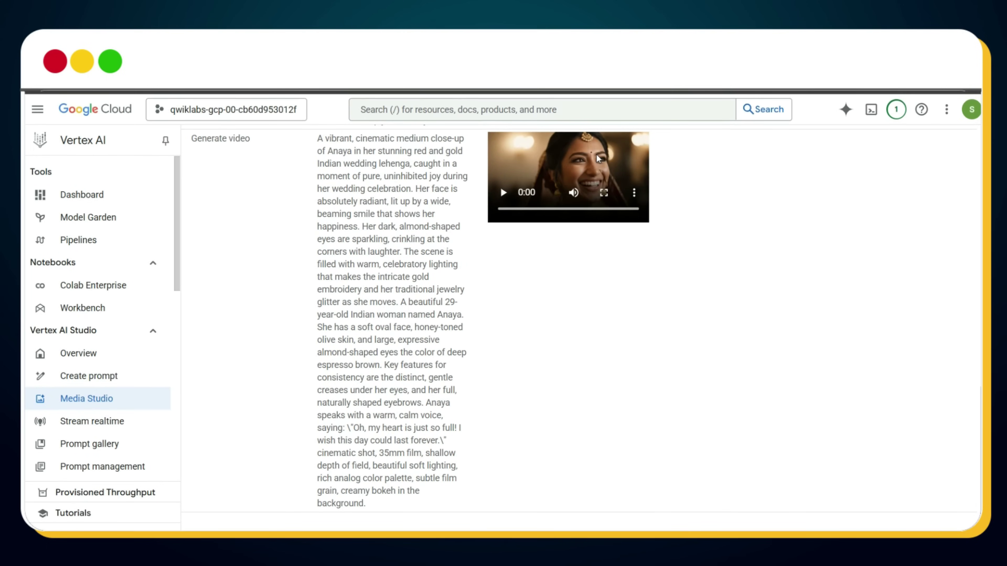
pyautogui.press('Return')
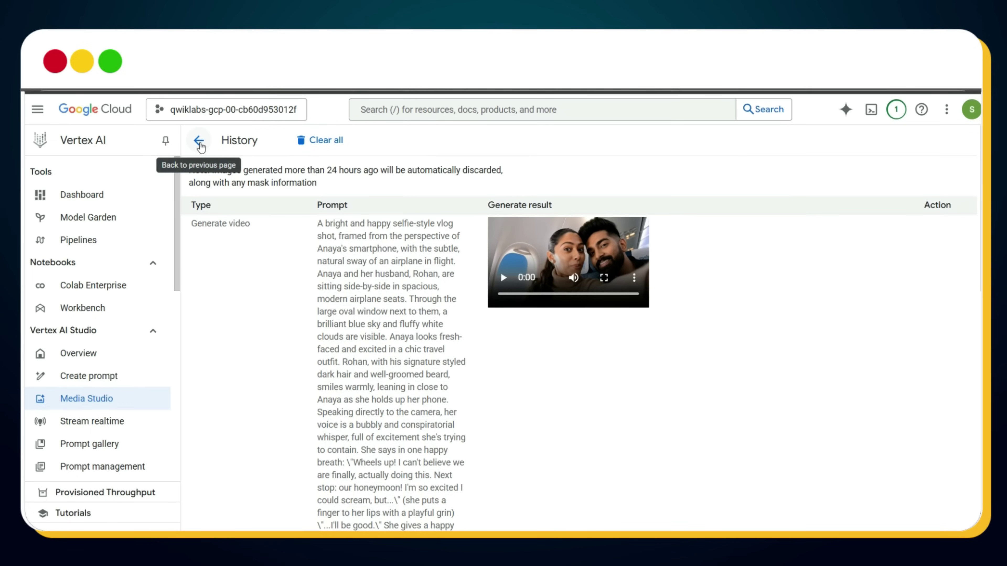
pyautogui.click(199, 143)
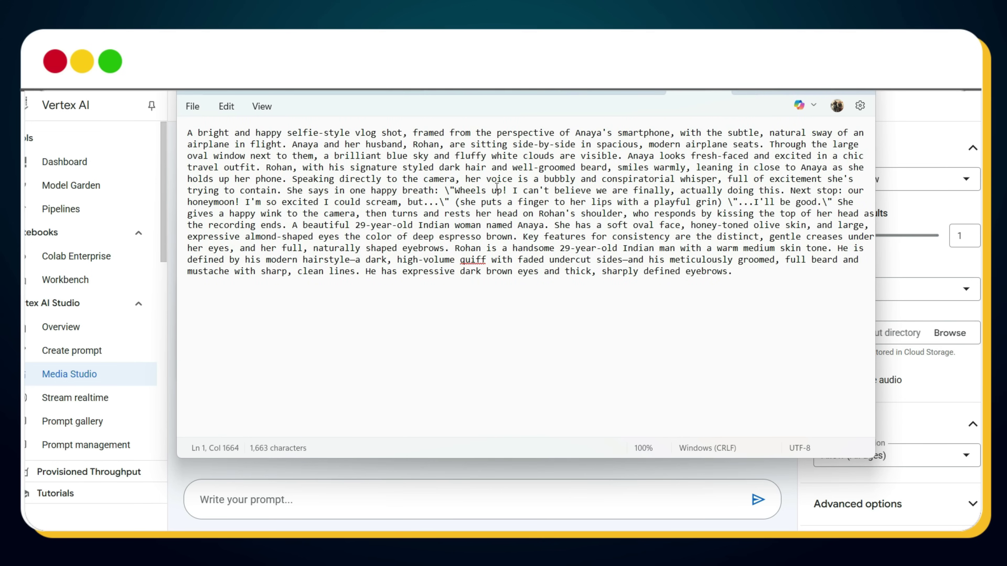
# In Notepad, replace the woman's airplane line with 'This is like dream come true... i have been waiting for this so lo'
pyautogui.moveTo(450, 190); pyautogui.dragTo(445, 202)
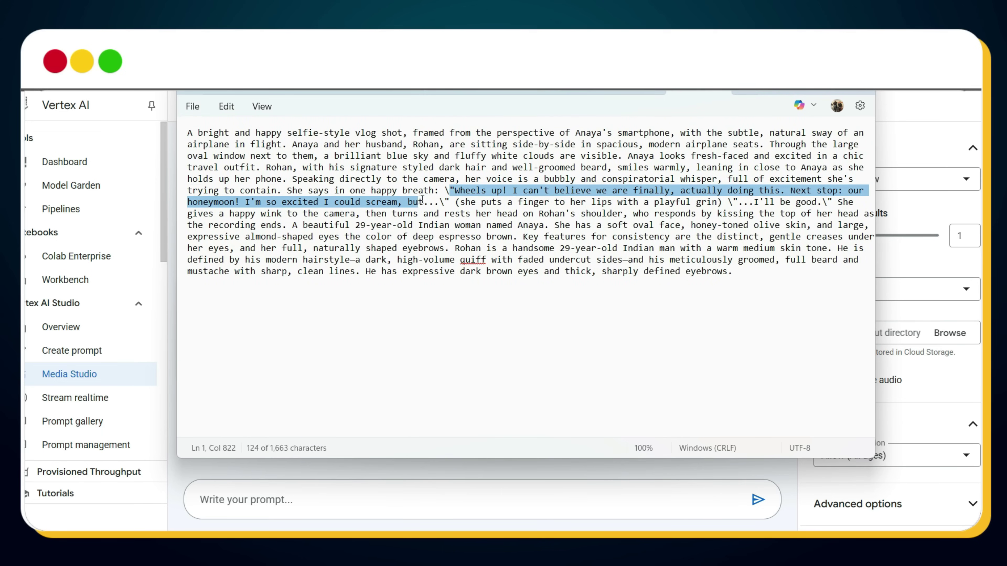
pyautogui.press('BackSpace')
pyautogui.write('"This is like dream come true... i have been waiting for this so lo" (she puts')
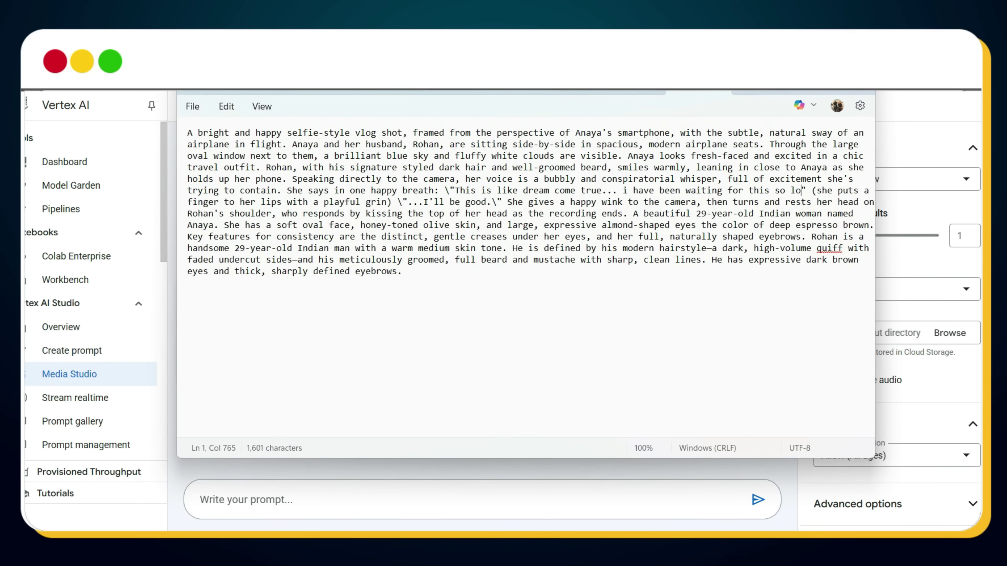
# Copy the edited prompt into Media Studio, generate the video, and play the new airplane selfie
pyautogui.hotkey('ctrl', 'a')
pyautogui.hotkey('ctrl', 'c')
pyautogui.hotkey('alt', 'Tab')
pyautogui.click(335, 500)
pyautogui.hotkey('ctrl', 'v')
pyautogui.click(757, 468)
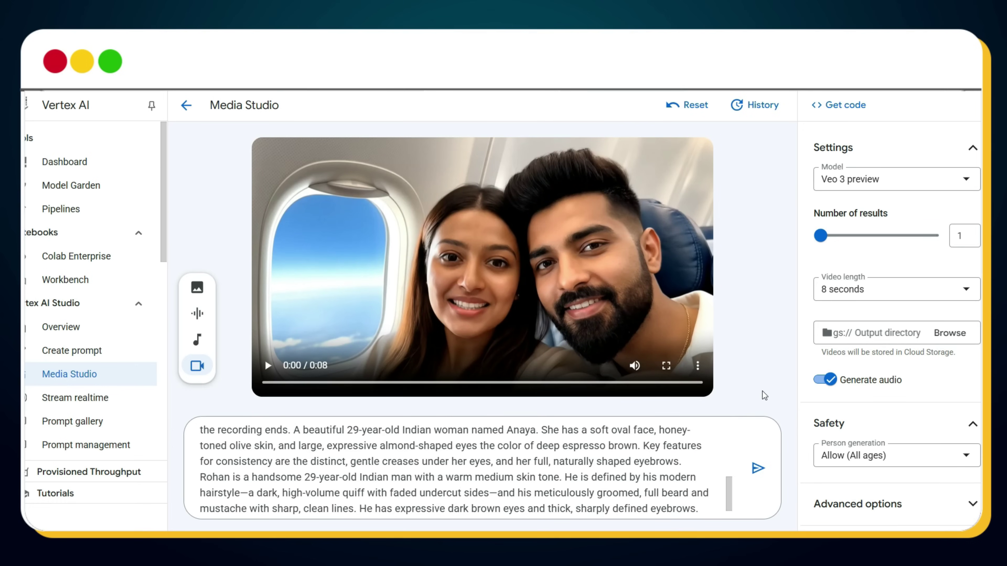
pyautogui.click(267, 365)
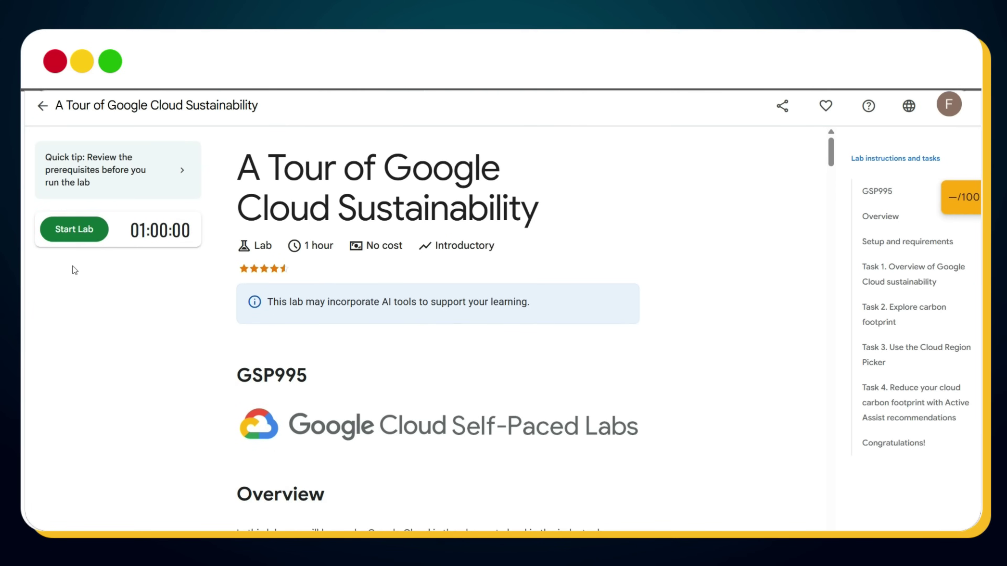
# Start the GSP995 sustainability lab, pass the reCAPTCHA, and open its Cloud console in incognito
pyautogui.click(82, 233)
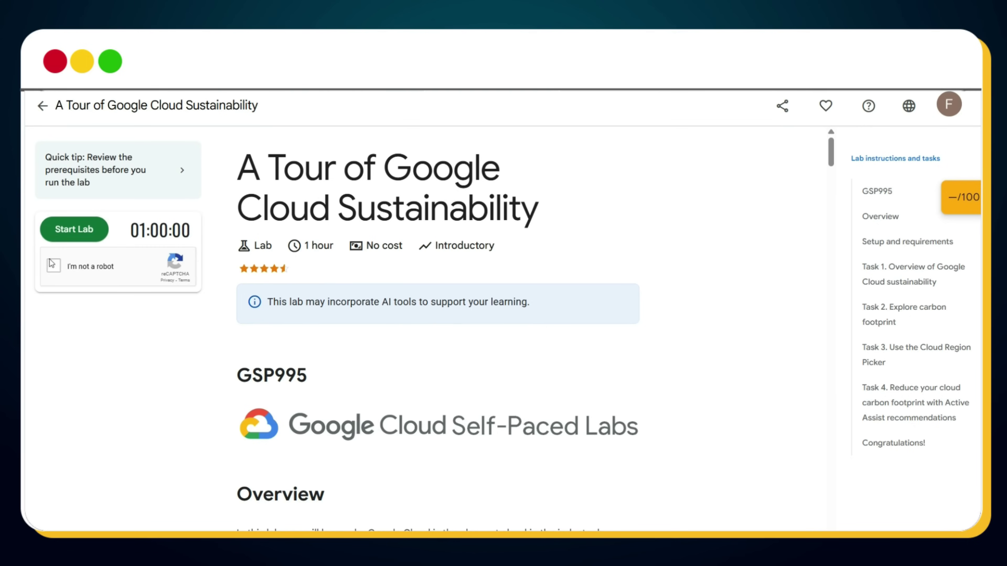
pyautogui.click(53, 267)
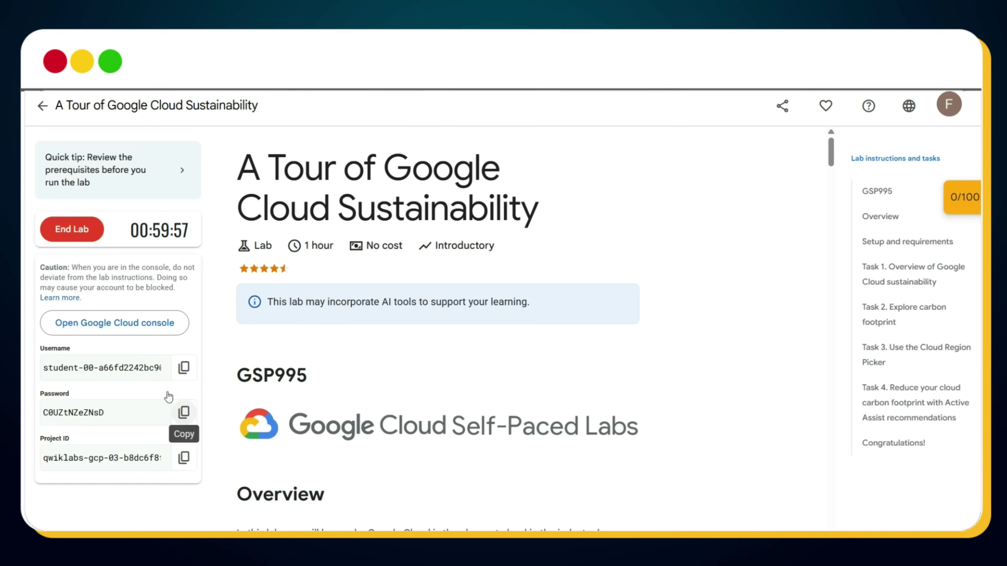
pyautogui.rightClick(140, 324)
pyautogui.rightClick(182, 313)
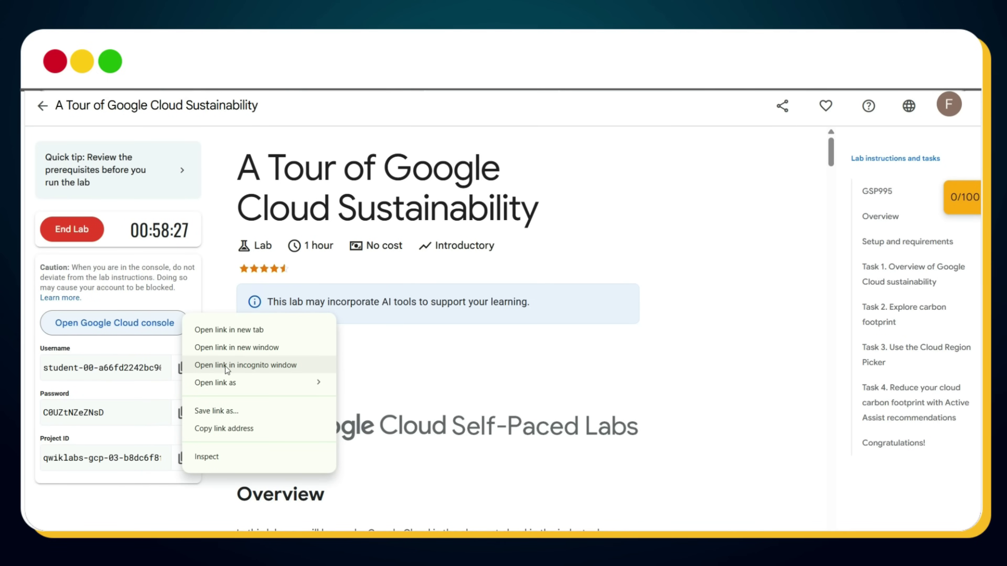
pyautogui.click(225, 366)
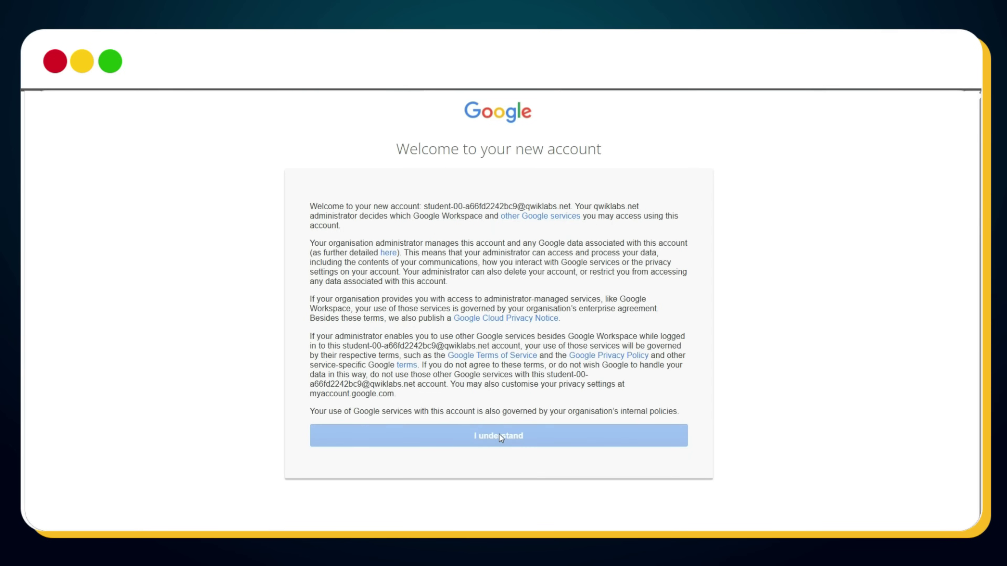
# Accept the welcome notice and go to Vertex AI Media Studio's Video generation page
pyautogui.click(498, 435)
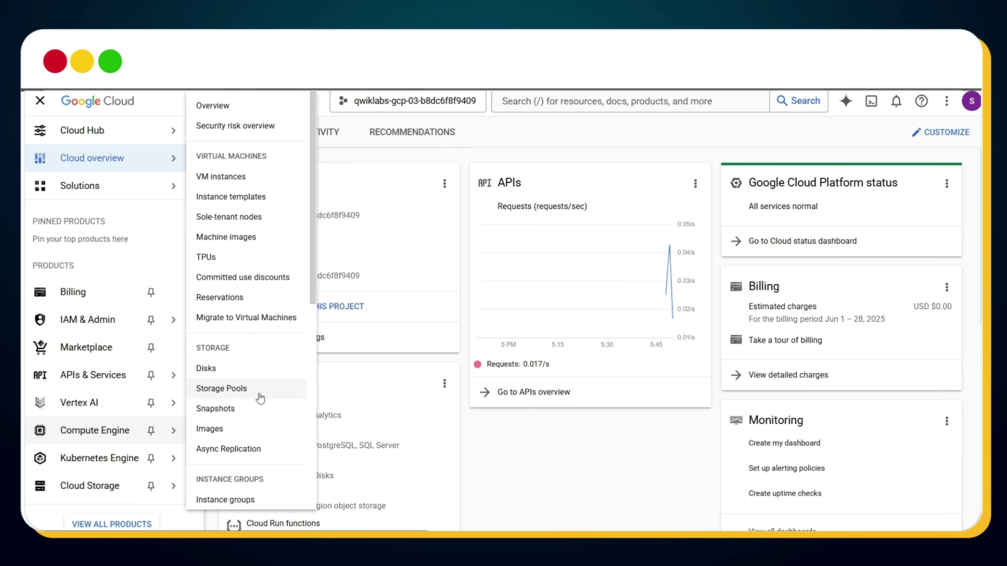
pyautogui.moveTo(92, 403)
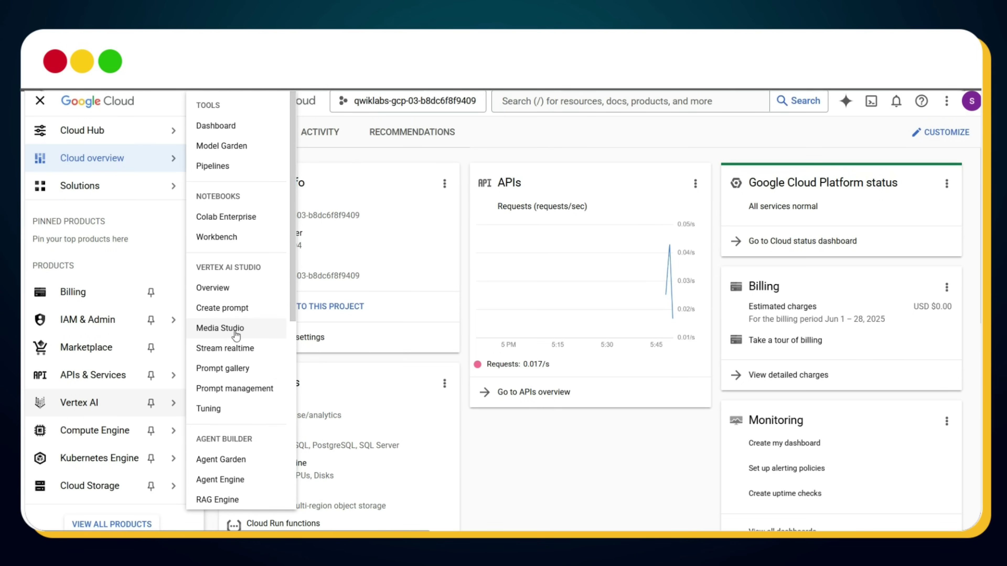
pyautogui.click(220, 328)
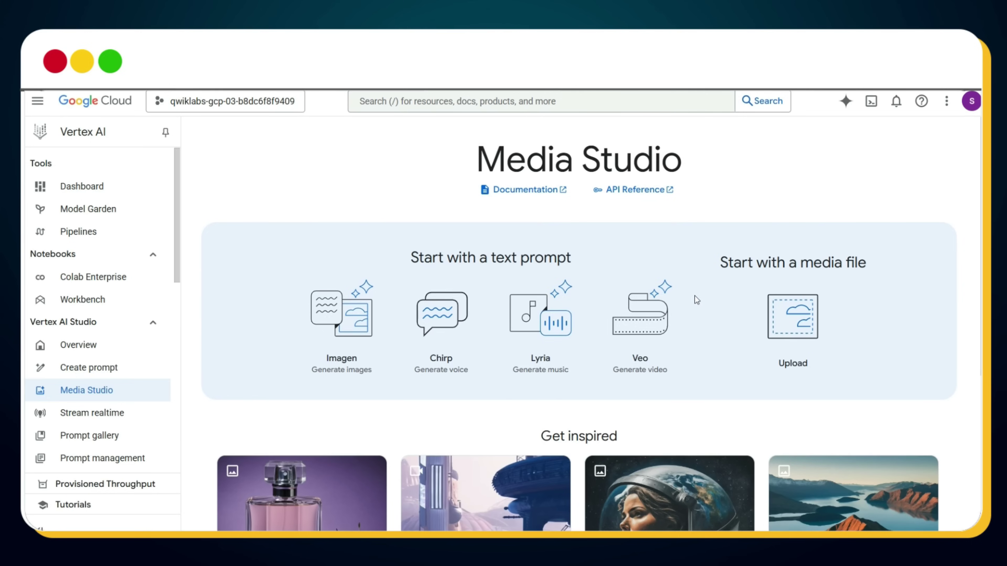
pyautogui.click(636, 329)
pyautogui.click(613, 441)
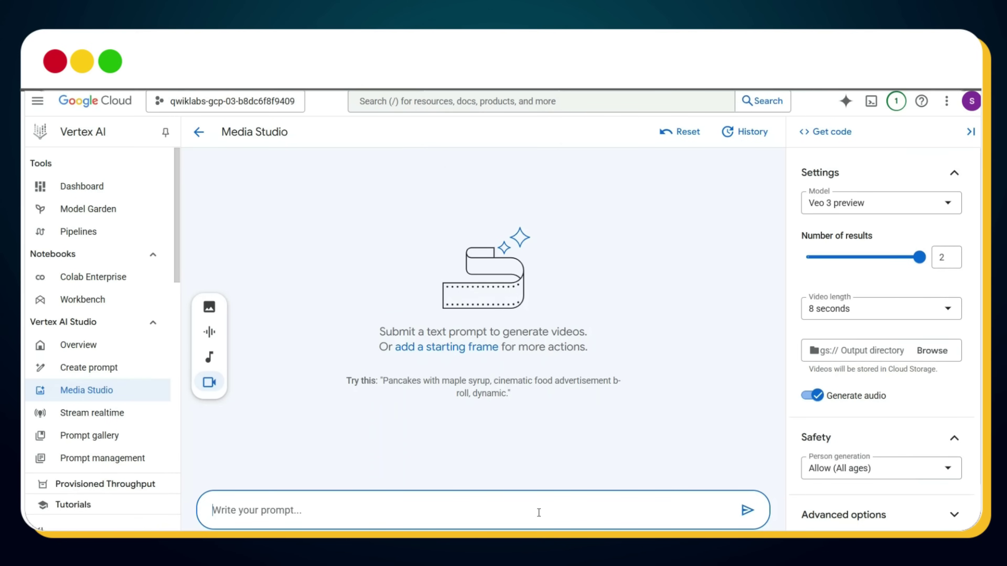
# Paste the wedding close-up prompt, generate the videos, and play the first one
pyautogui.hotkey('ctrl', 'v')
pyautogui.click(747, 480)
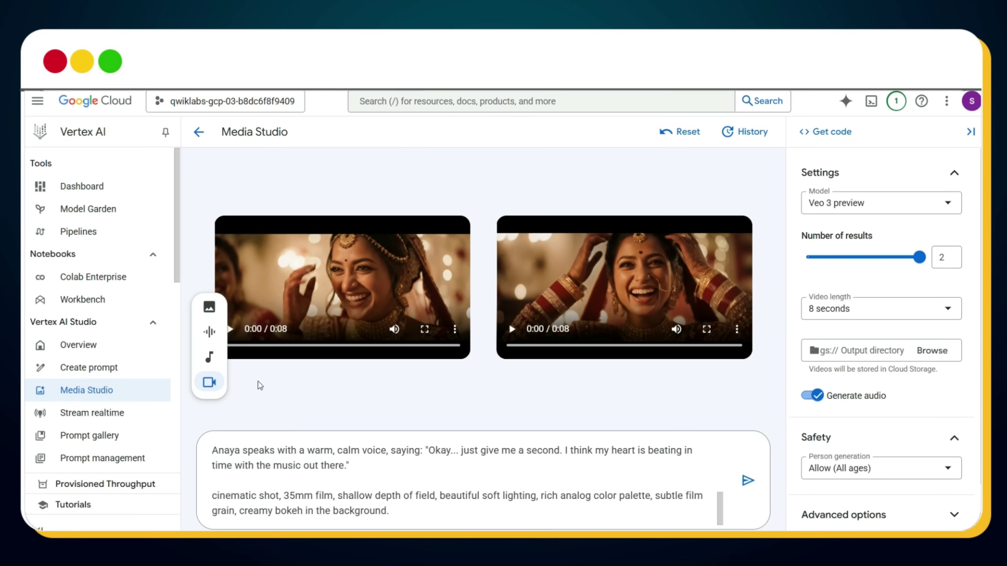
pyautogui.click(234, 333)
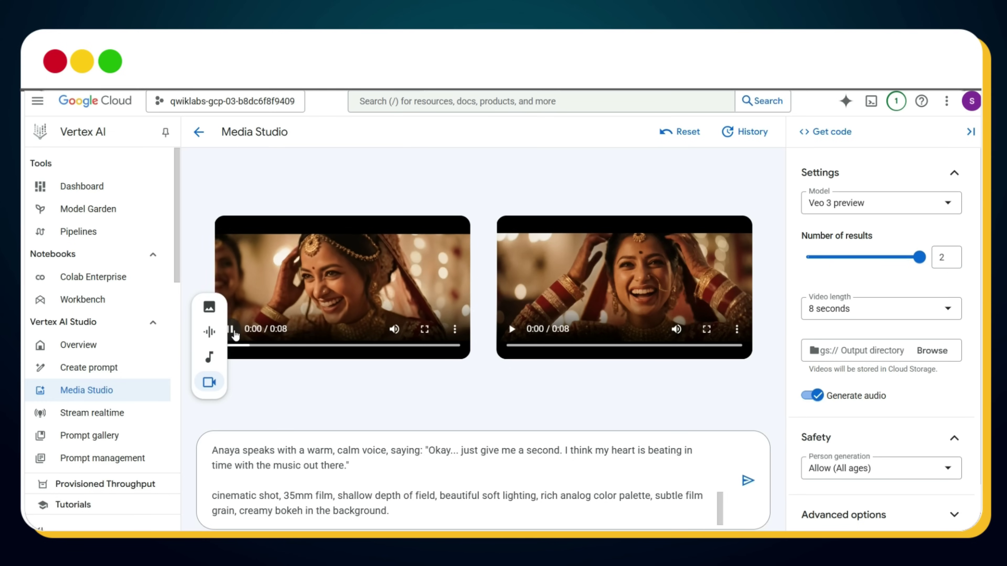